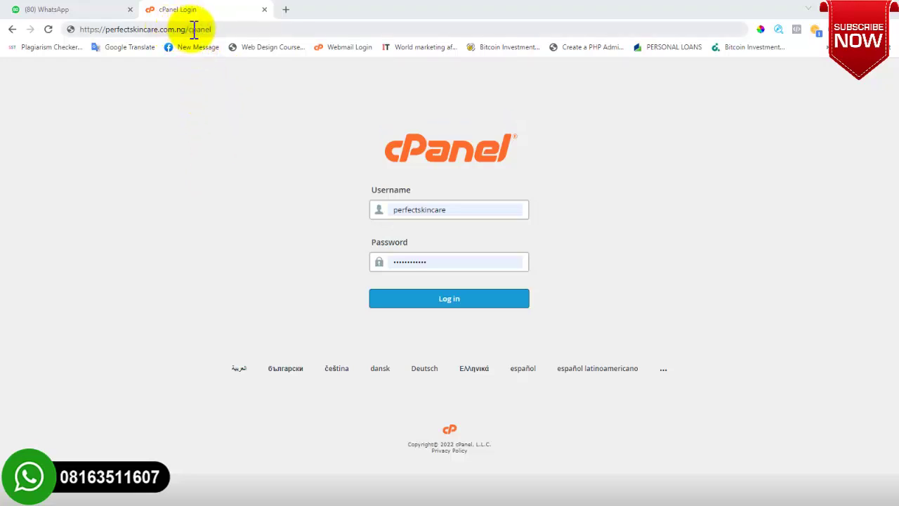
- Log in to the cPanel hosting account with the saved username and password
left_click_drag(185, 30, 219, 30)
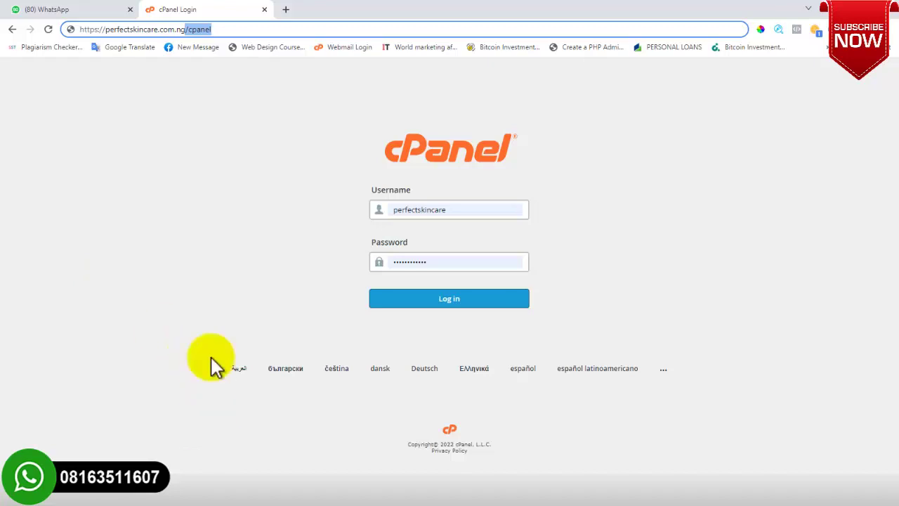
left_click(257, 104)
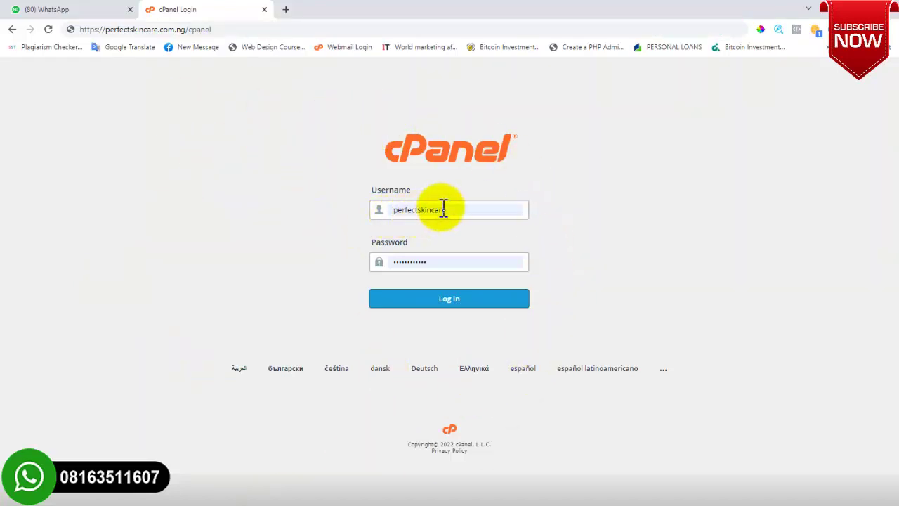
left_click(441, 262)
left_click(314, 238)
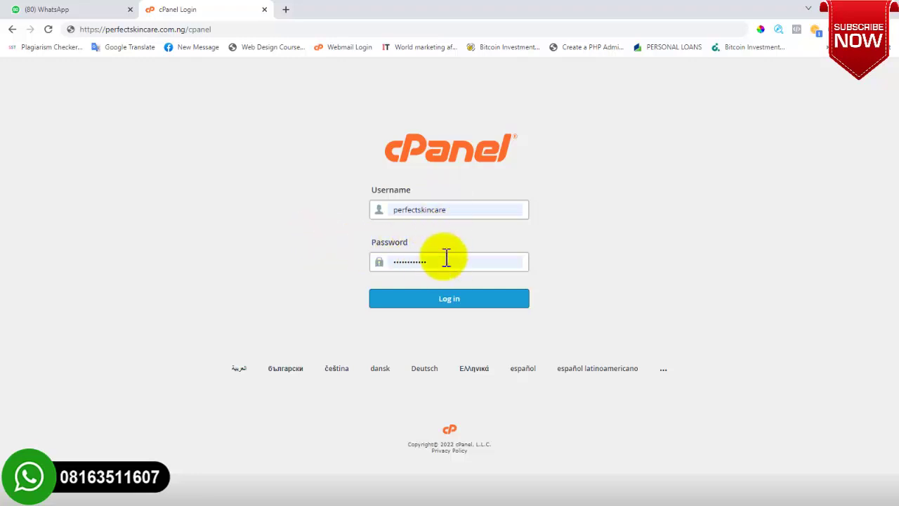
left_click(438, 303)
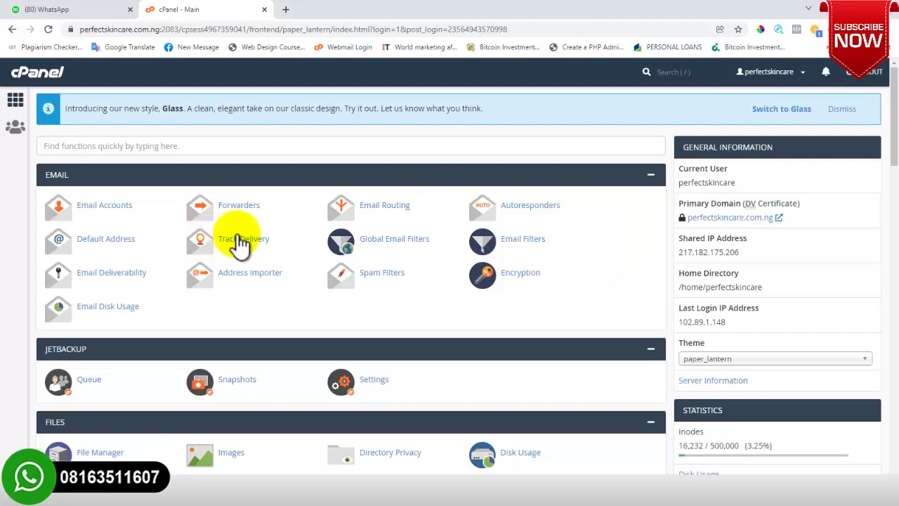
- Scroll through all cPanel dashboard sections and return to the Email tools
scroll(171, 245, "down", 5)
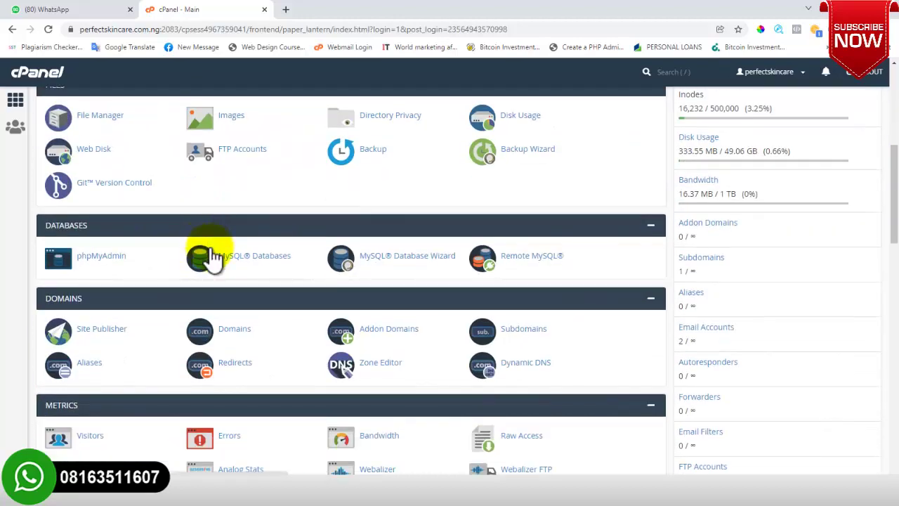
scroll(214, 258, "up", 2)
scroll(214, 257, "up", 3)
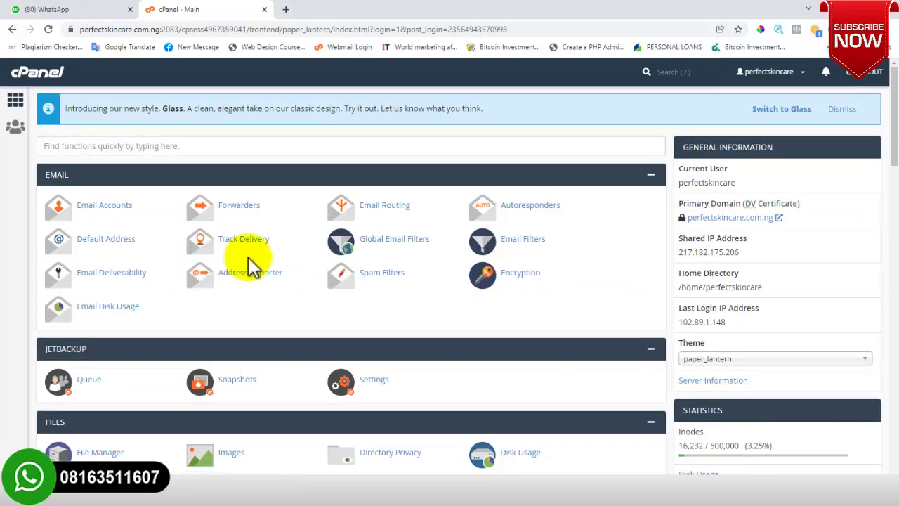
scroll(255, 249, "down", 5)
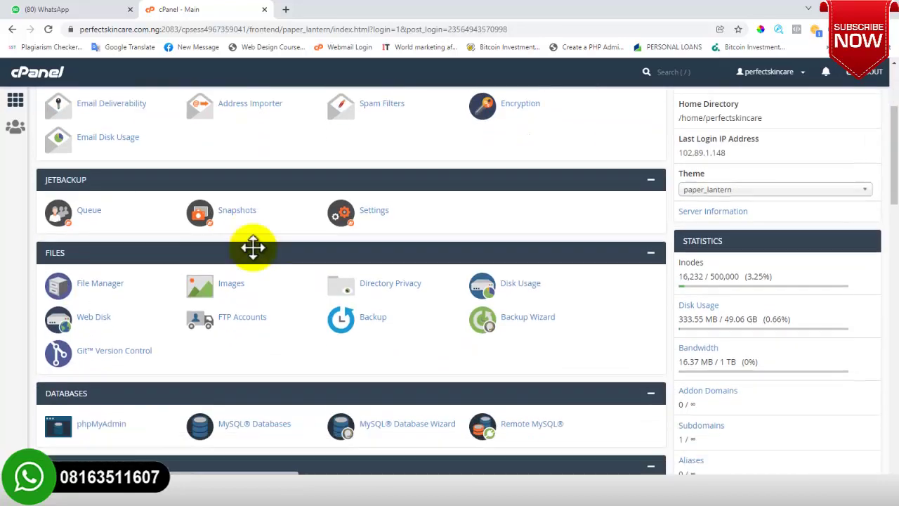
scroll(262, 264, "down", 2)
scroll(260, 260, "down", 15)
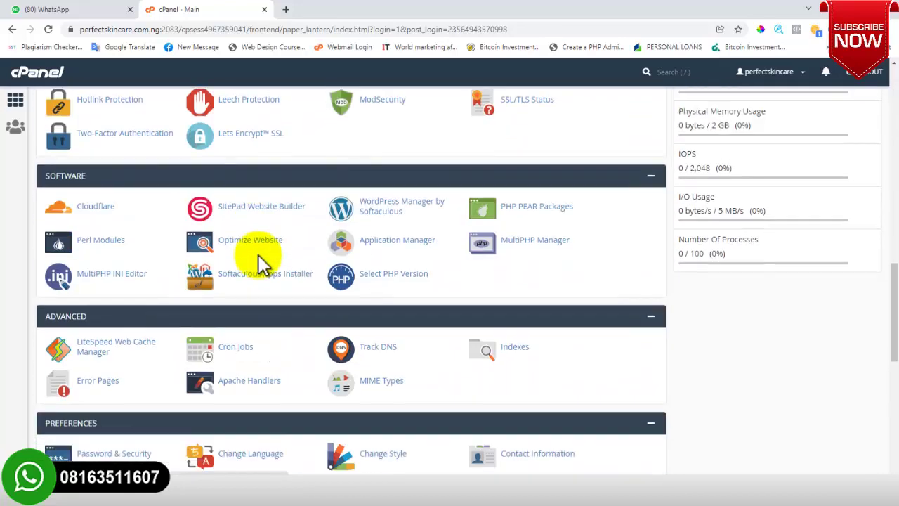
scroll(257, 254, "up", 14)
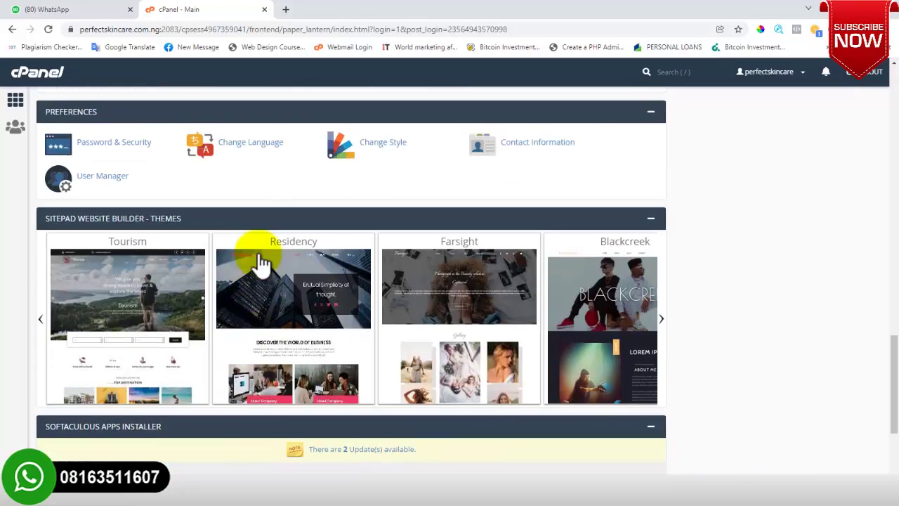
scroll(261, 264, "up", 8)
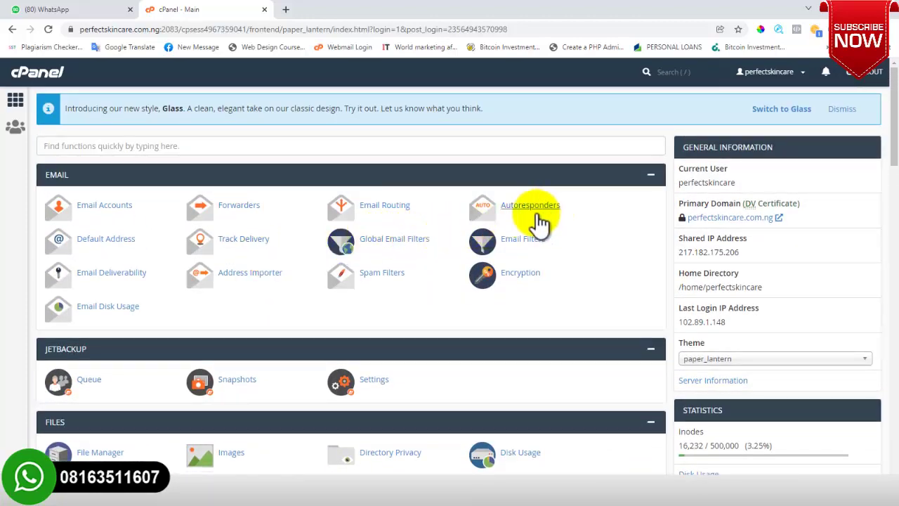
- Open Email Accounts, inspect the first mailbox's settings, and return to the account list
left_click(103, 208)
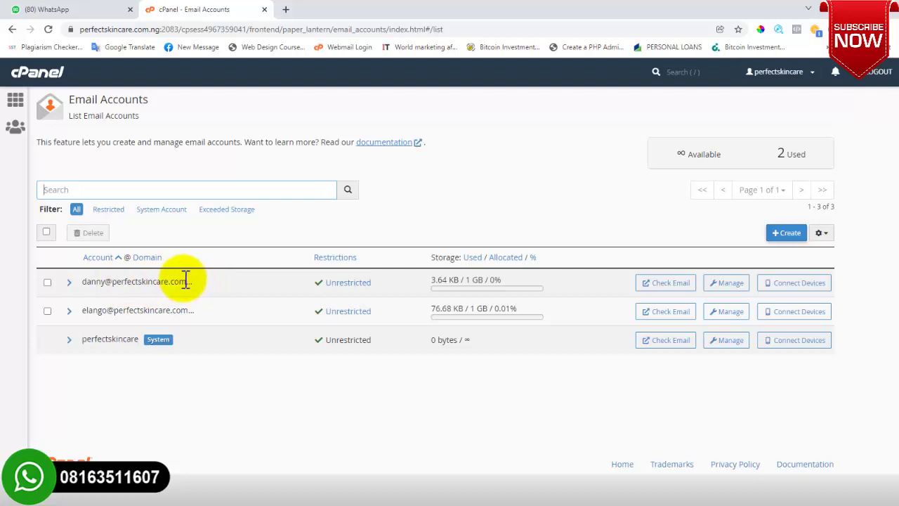
left_click(117, 283)
left_click_drag(117, 283, 202, 285)
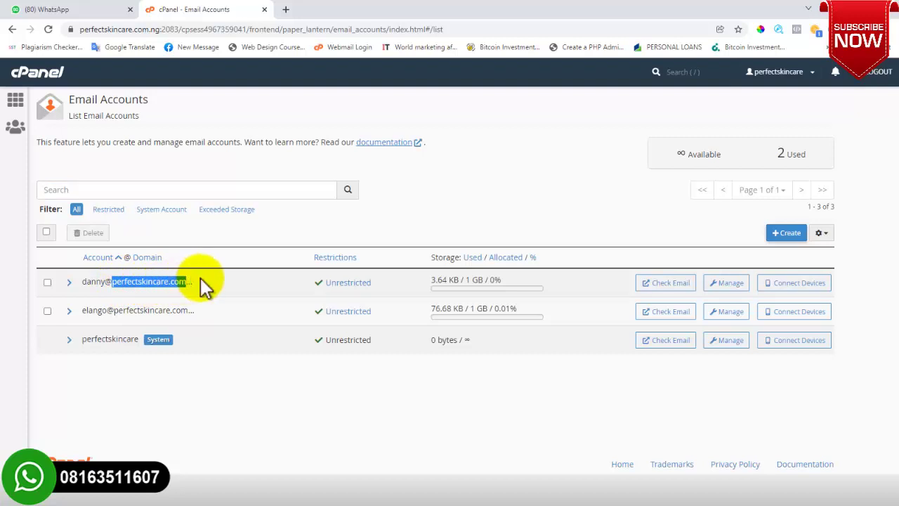
left_click(729, 288)
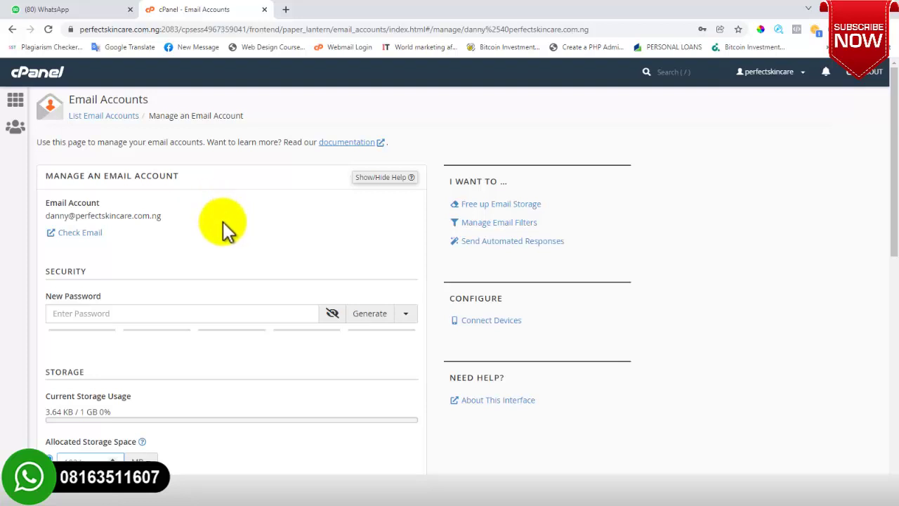
left_click(112, 116)
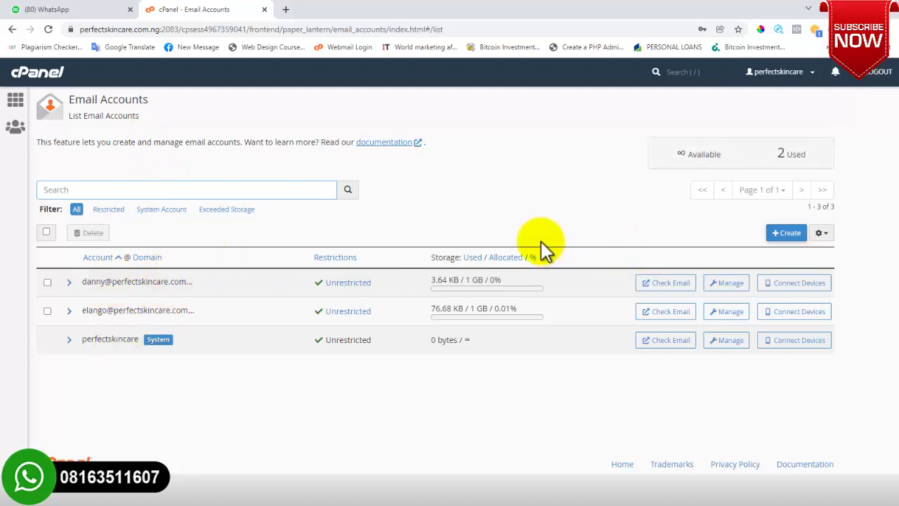
- Create a new perfectskincare.com.ng mailbox with the chosen username and the saved password
left_click(788, 236)
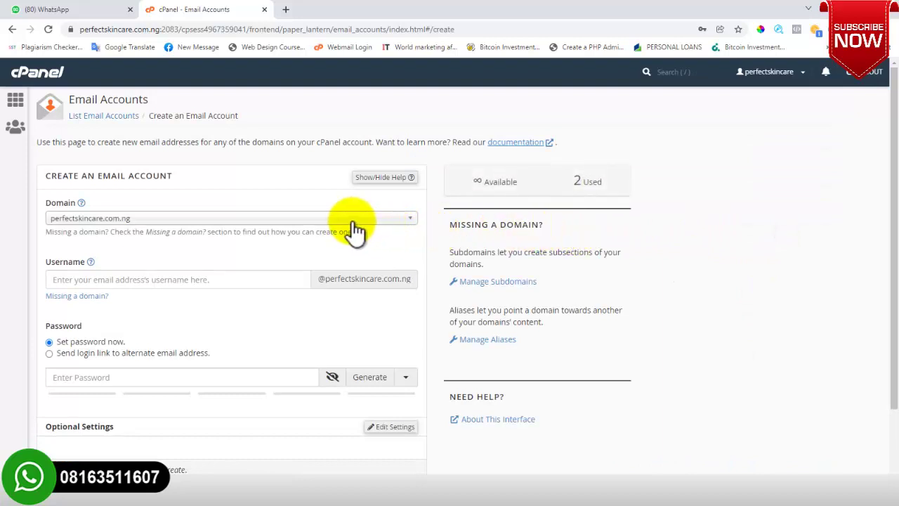
left_click(149, 280)
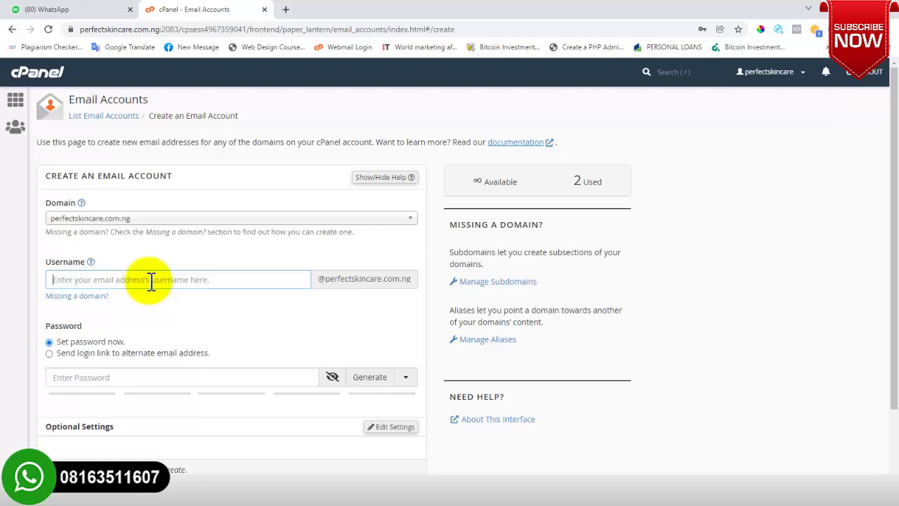
type("m")
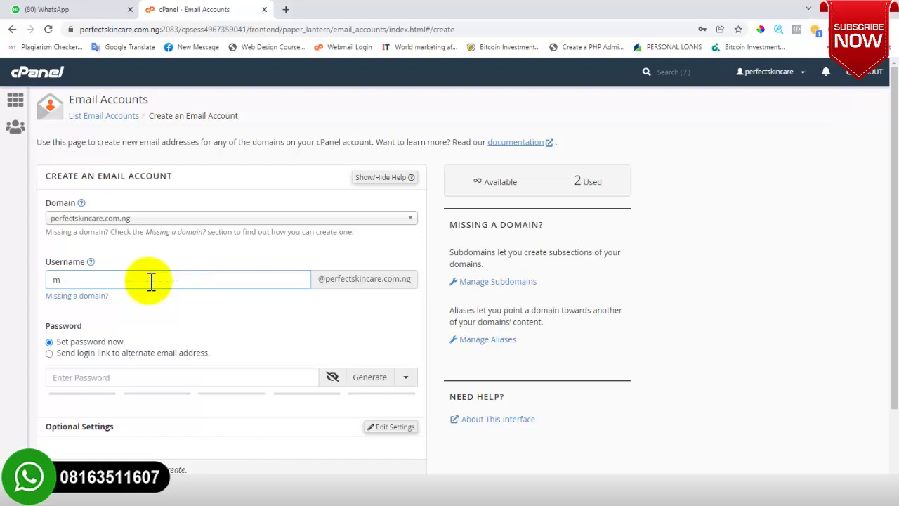
type("ichael")
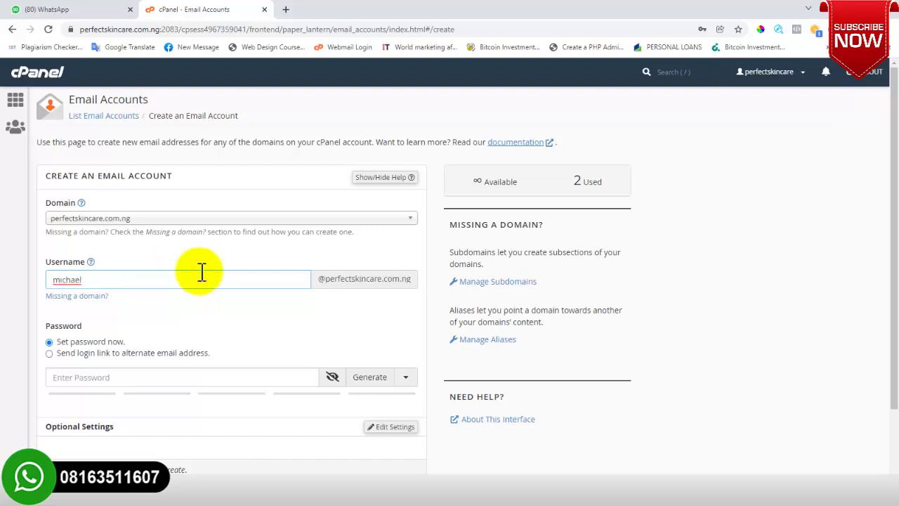
left_click(113, 377)
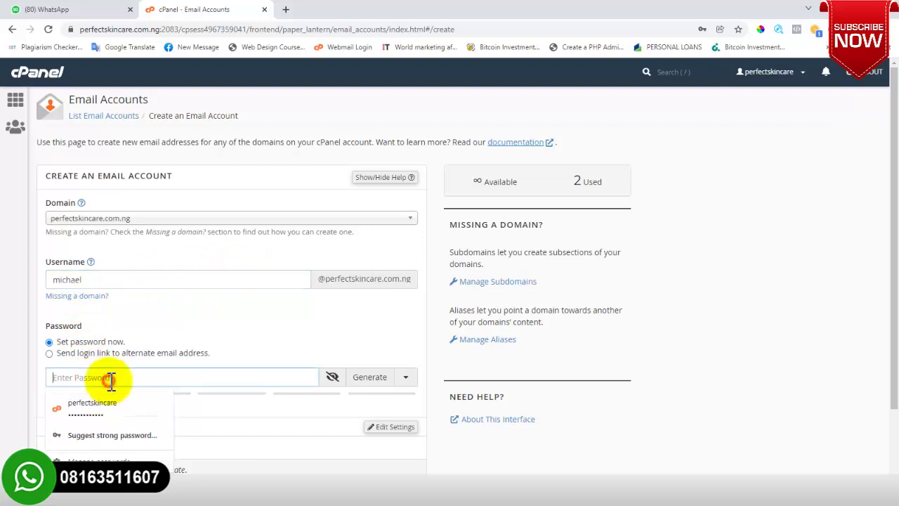
key("ctrl+v")
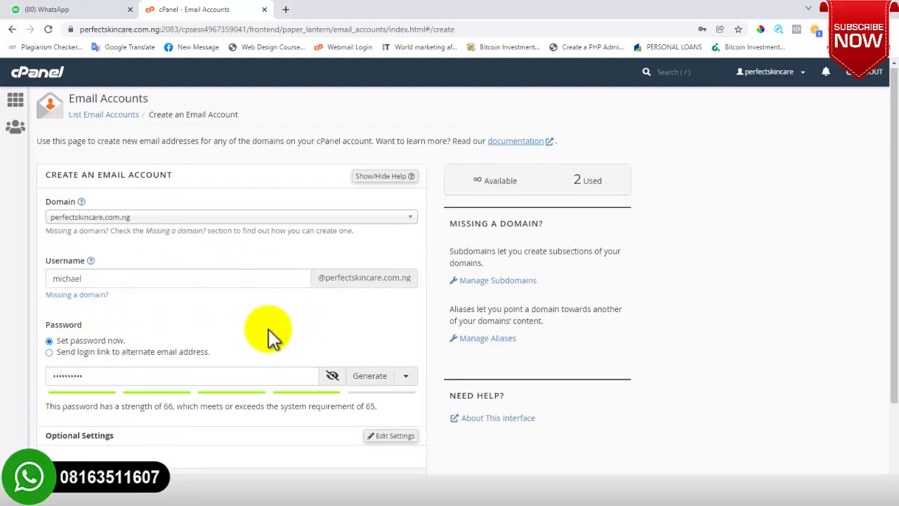
scroll(269, 329, "down", 1)
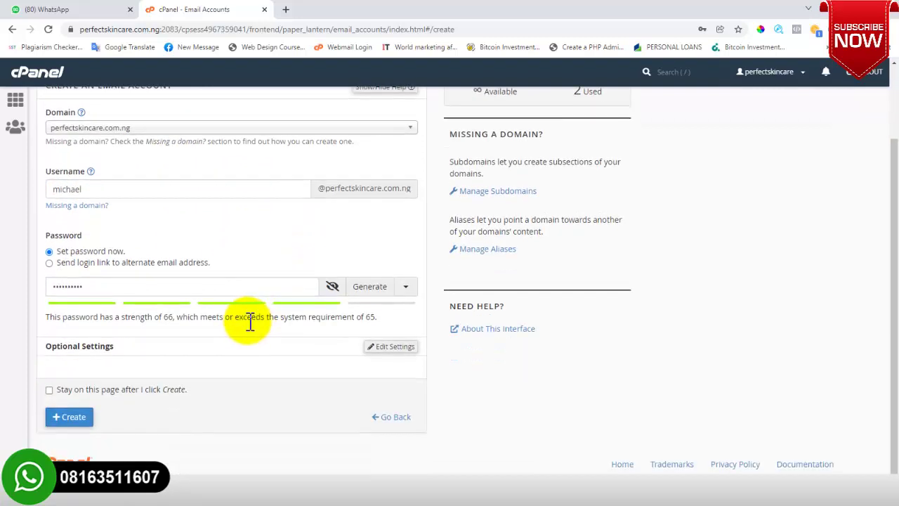
left_click(75, 418)
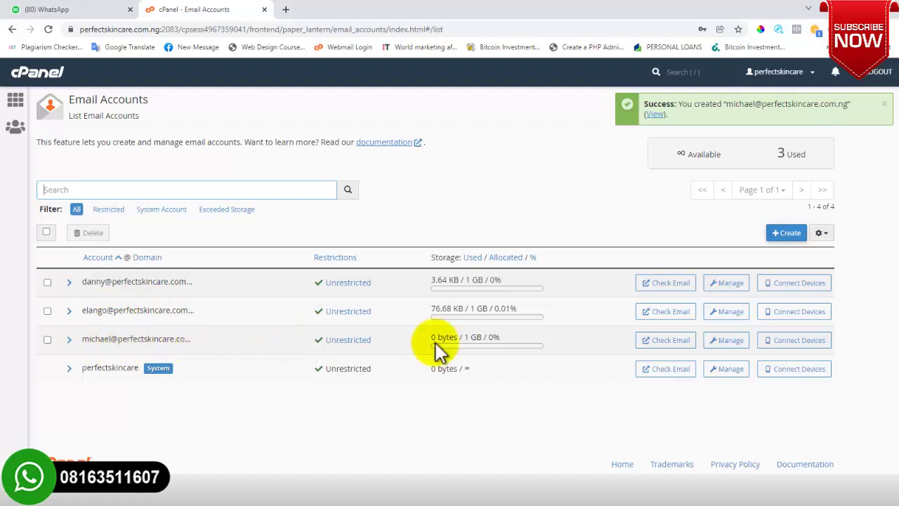
- Review the new mailbox's Manage settings, then go back to the cPanel home
left_click(727, 340)
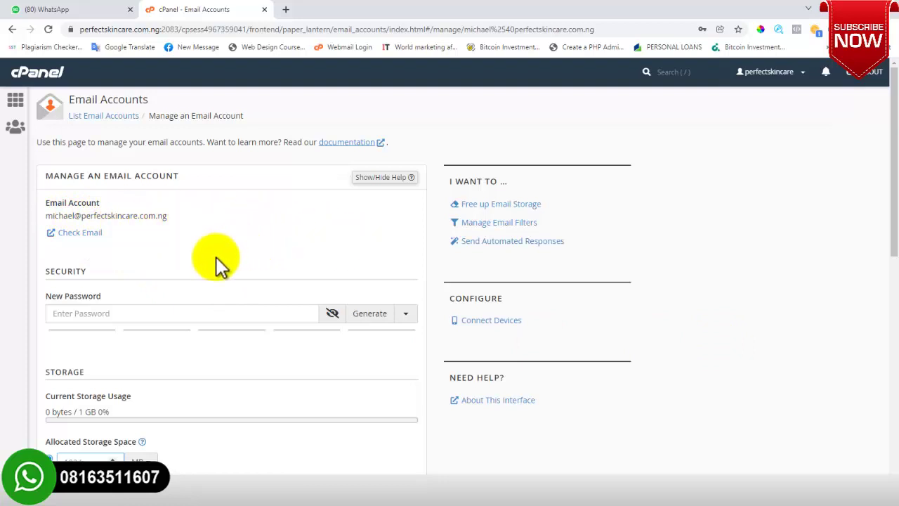
scroll(164, 236, "down", 3)
scroll(164, 233, "up", 3)
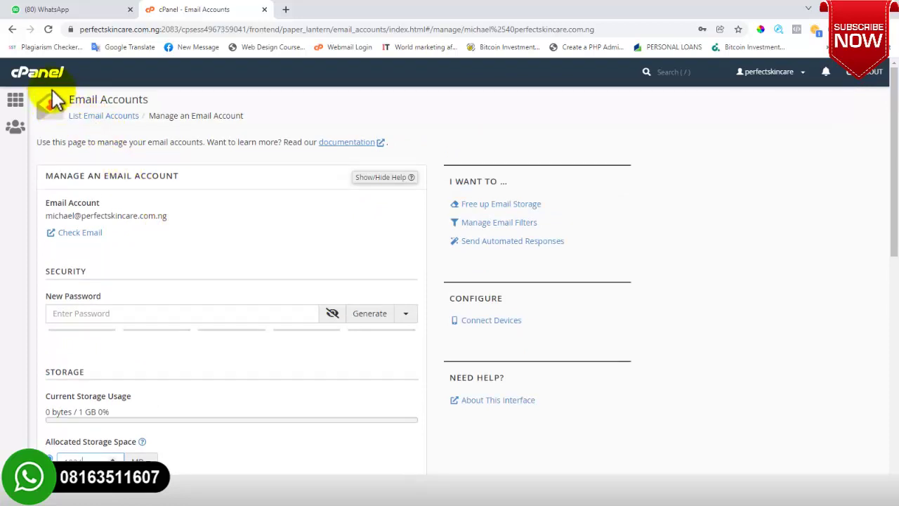
left_click(37, 71)
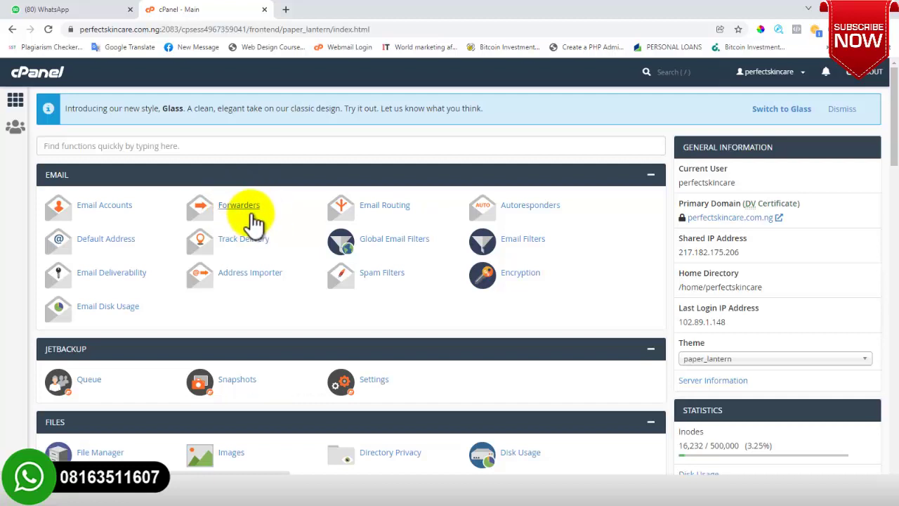
- Add a forwarder copying the new perfectskincare.com.ng mailbox to the saved Gmail address
left_click(235, 204)
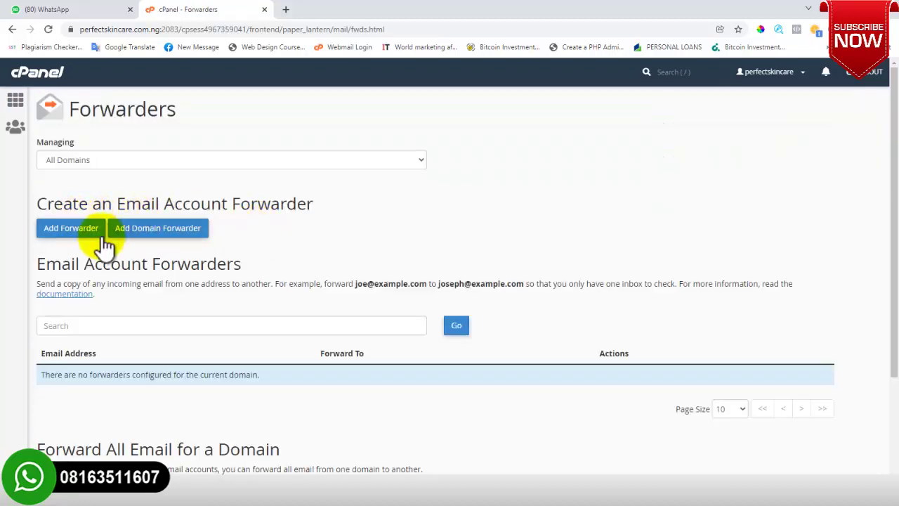
left_click(101, 231)
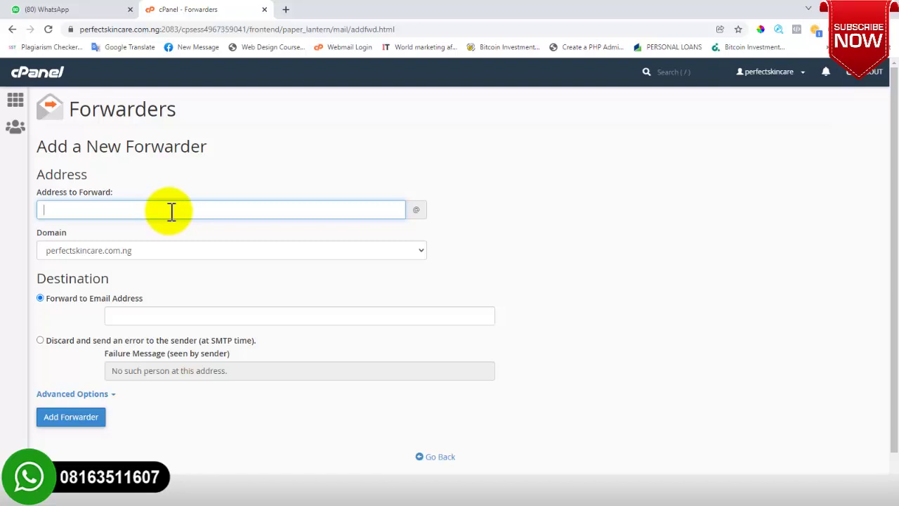
type("michael")
left_click(289, 253)
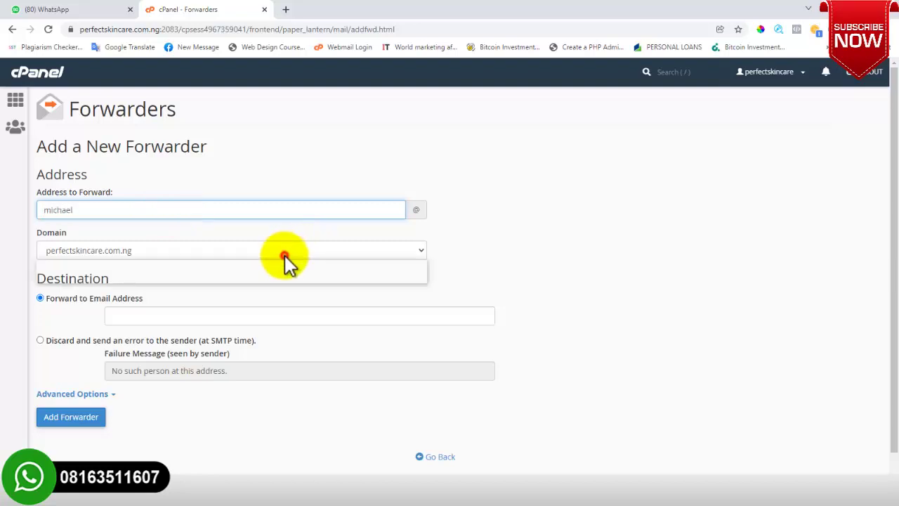
left_click(284, 254)
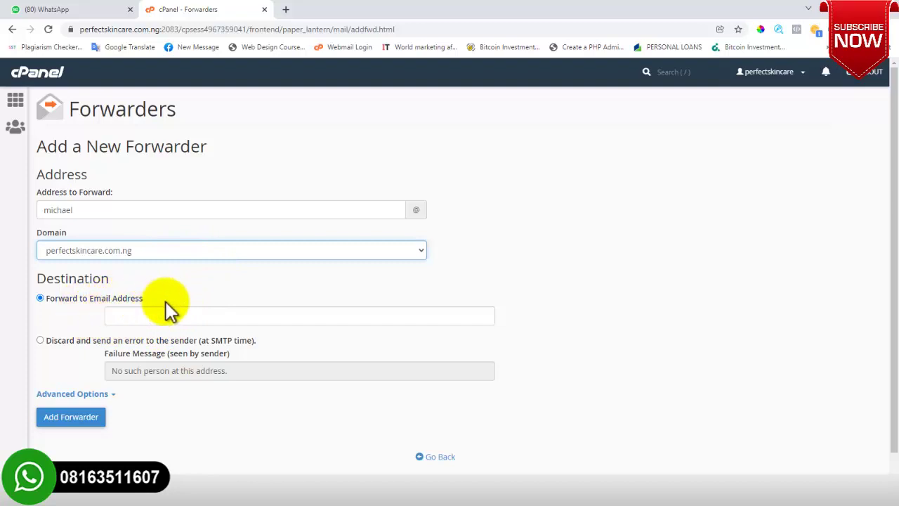
left_click(147, 316)
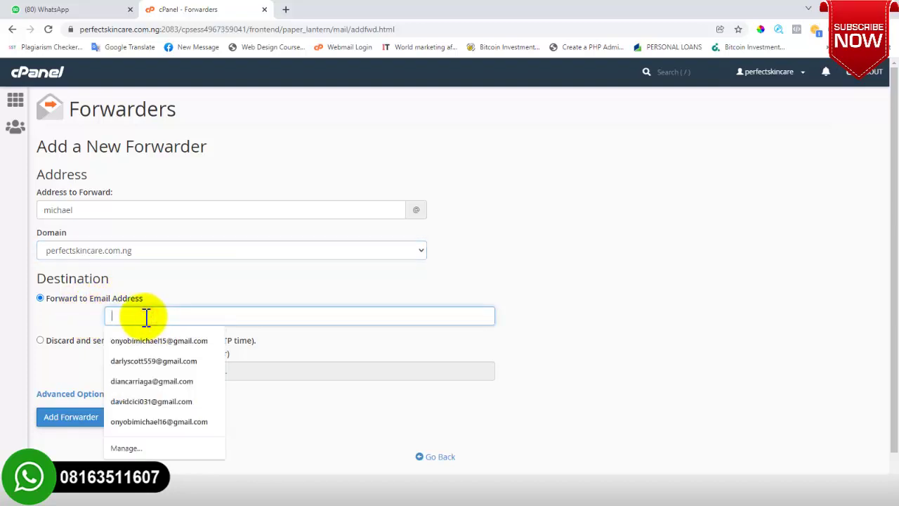
left_click(162, 294)
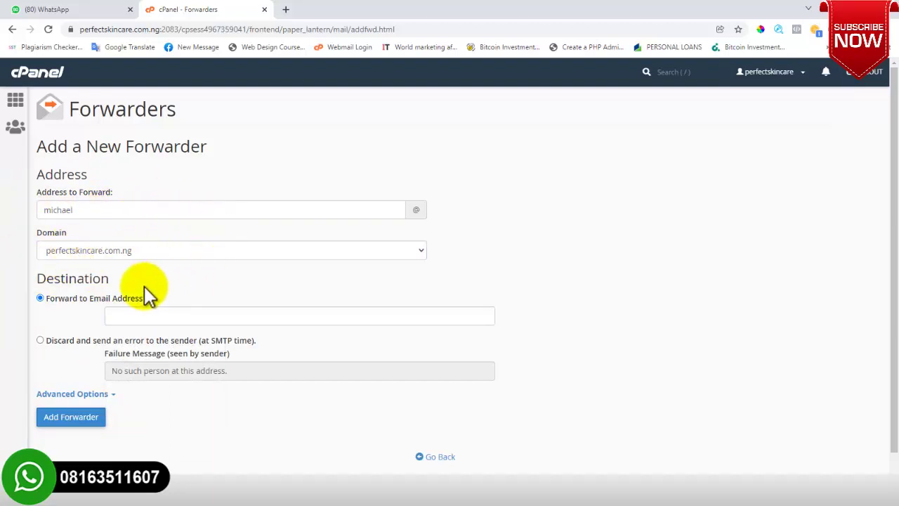
left_click(133, 315)
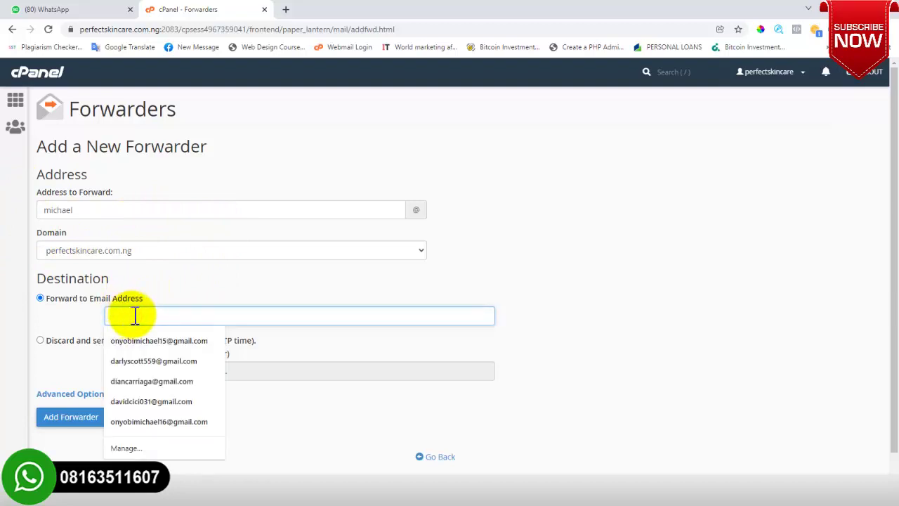
left_click(151, 339)
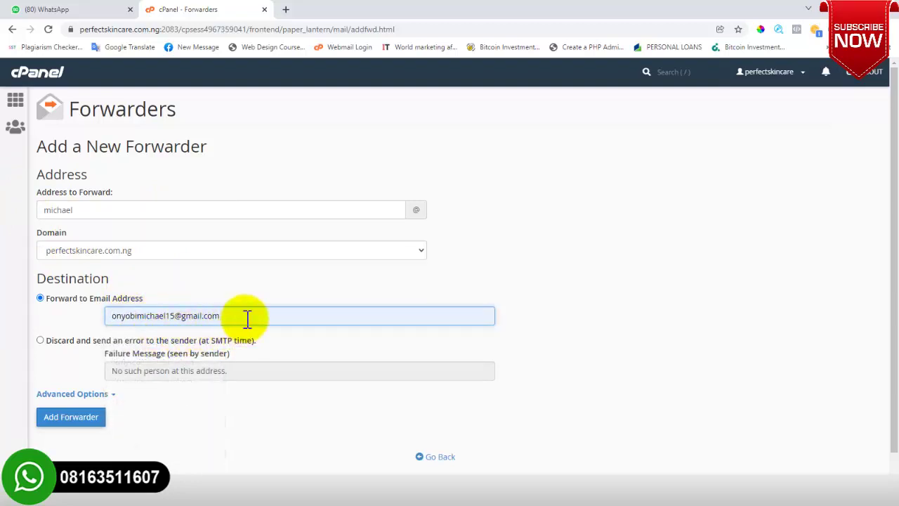
left_click(62, 418)
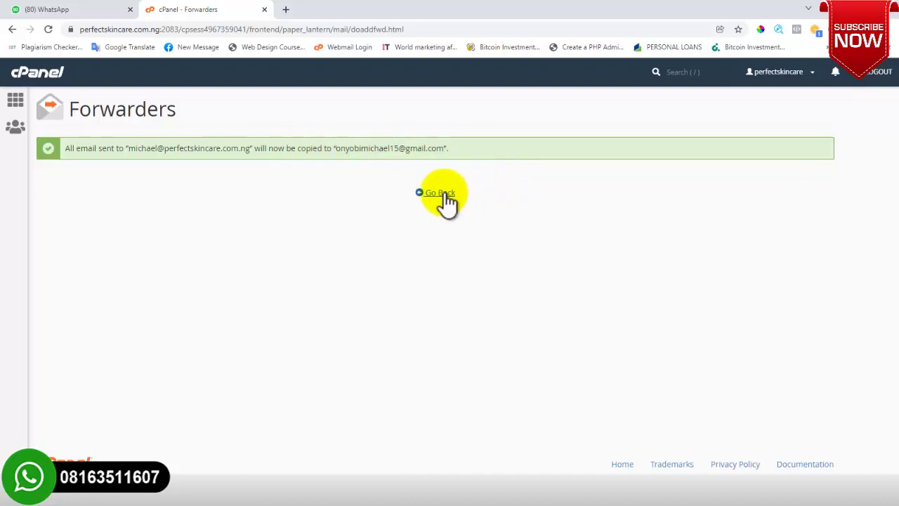
- From the cPanel home, open Email > Autoresponders and view its empty list
left_click(39, 73)
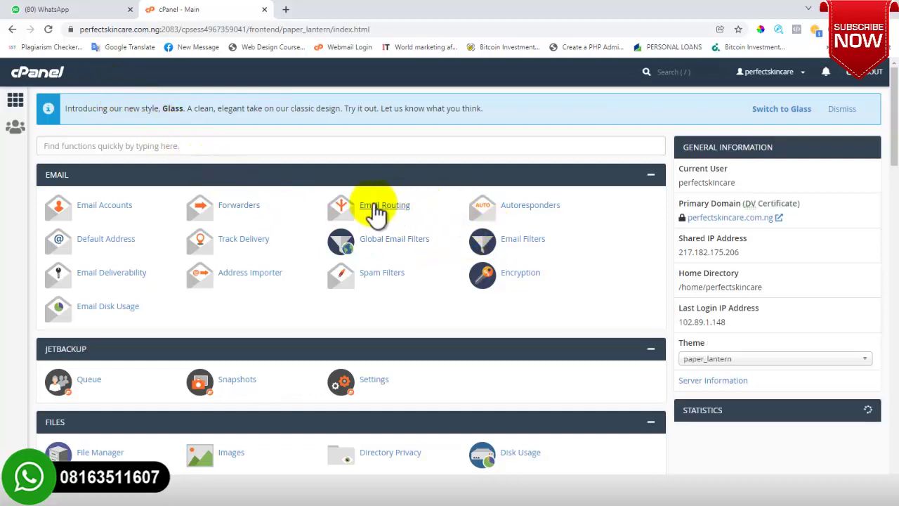
left_click(520, 205)
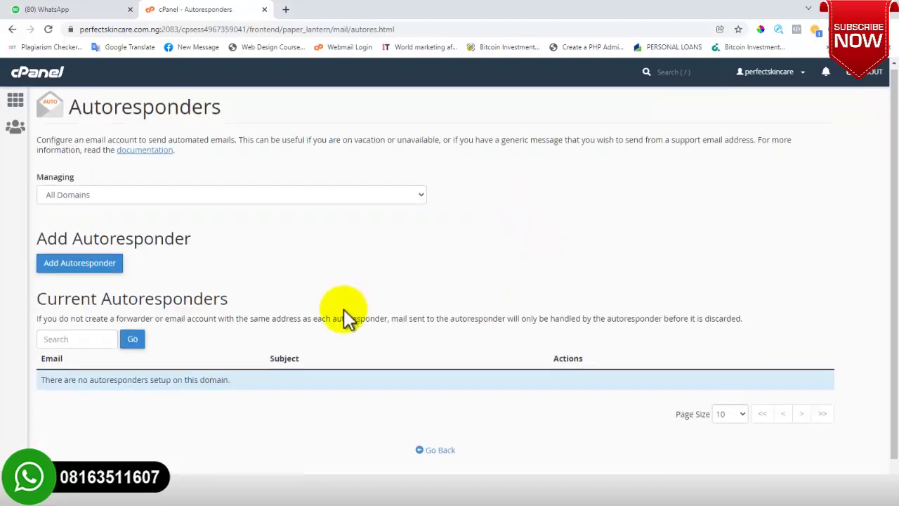
scroll(343, 309, "down", 1)
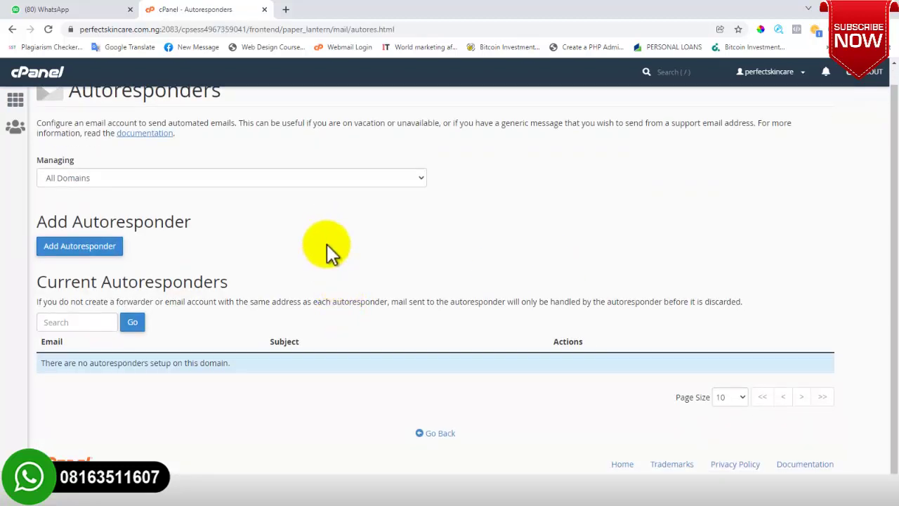